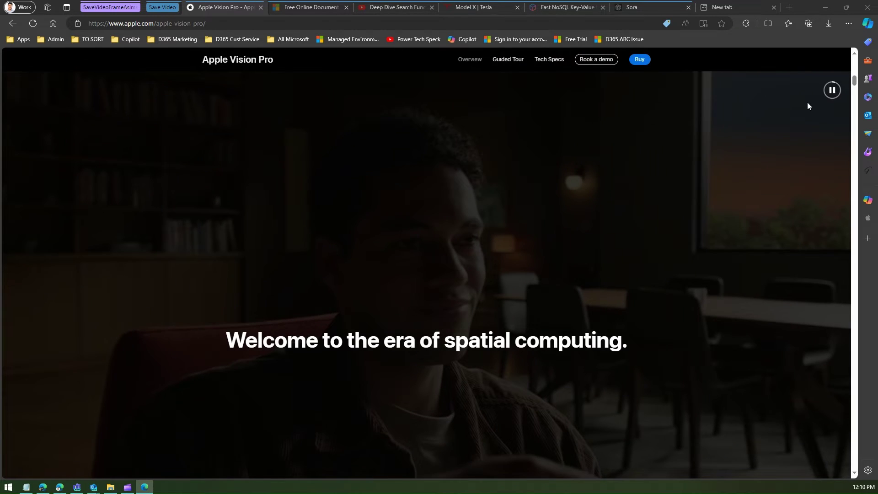
Pause and then resume the Apple Vision Pro 'Welcome to the era of spatial computing' hero video
{"action": "left_click", "coordinate": [833, 90]}
{"action": "left_click", "coordinate": [834, 91]}
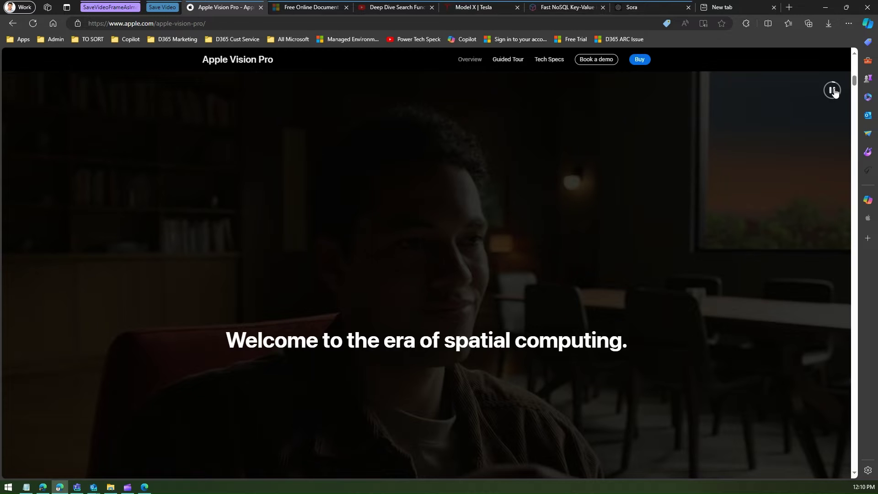
Save the hero video via 'Save video as' to Downloads as Apple.mp4, then open it in Media Player
{"action": "right_click", "coordinate": [546, 184]}
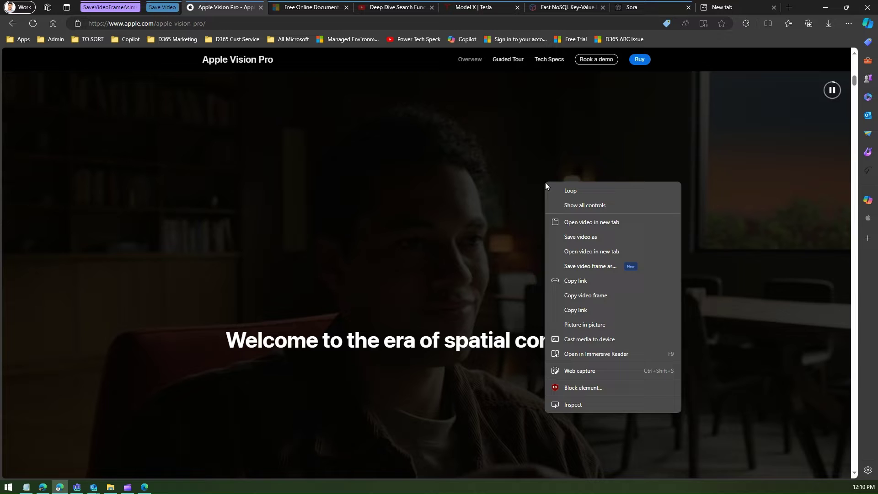
{"action": "left_click", "coordinate": [577, 238]}
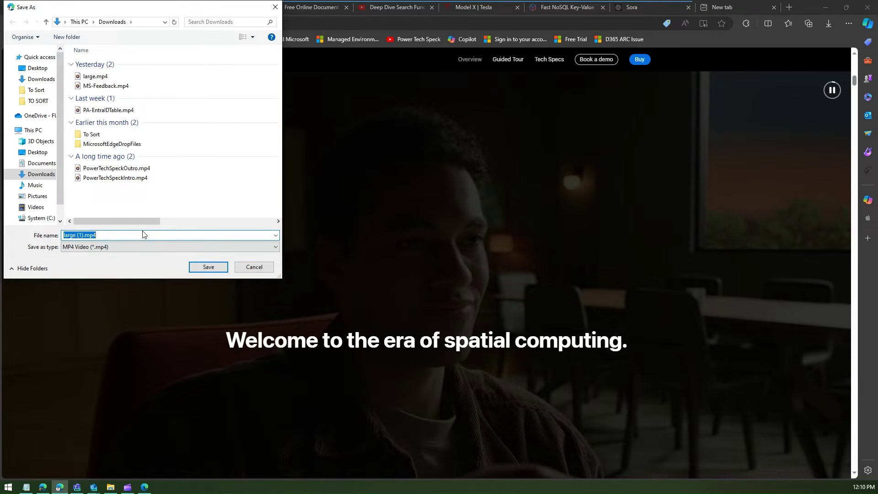
{"action": "type", "text": "Apple"}
{"action": "left_click", "coordinate": [209, 266]}
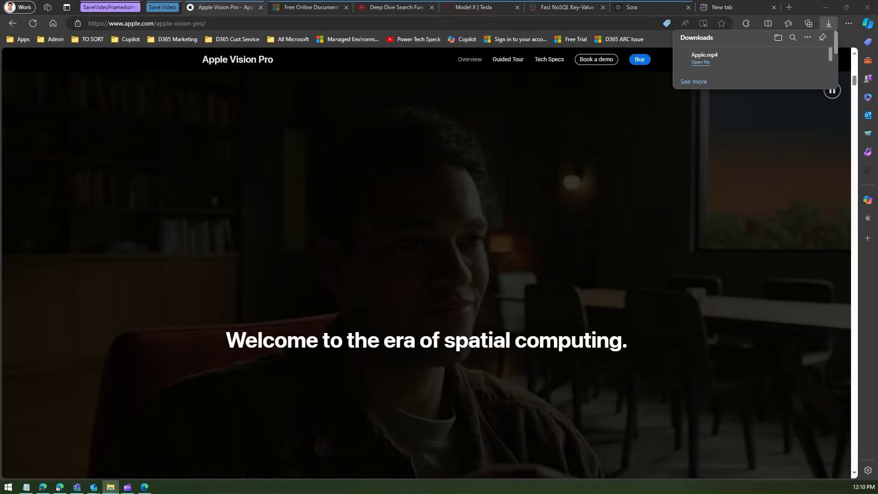
{"action": "left_click", "coordinate": [703, 64]}
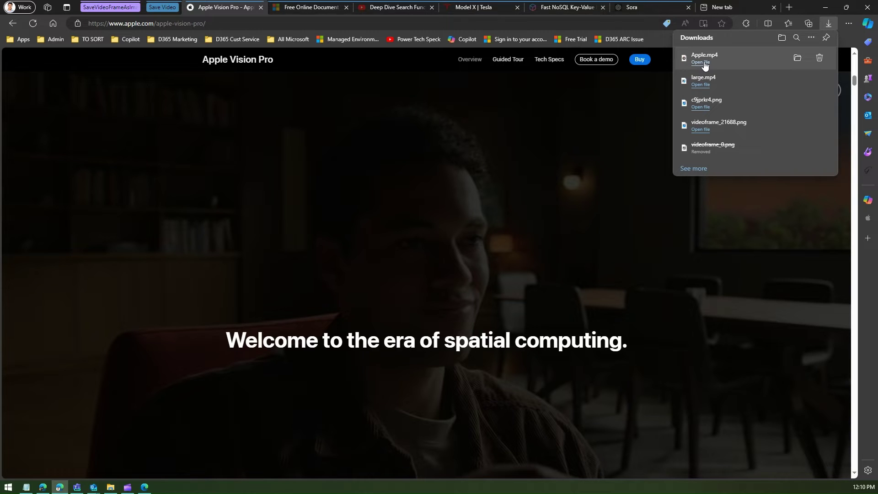
{"action": "left_click", "coordinate": [705, 65]}
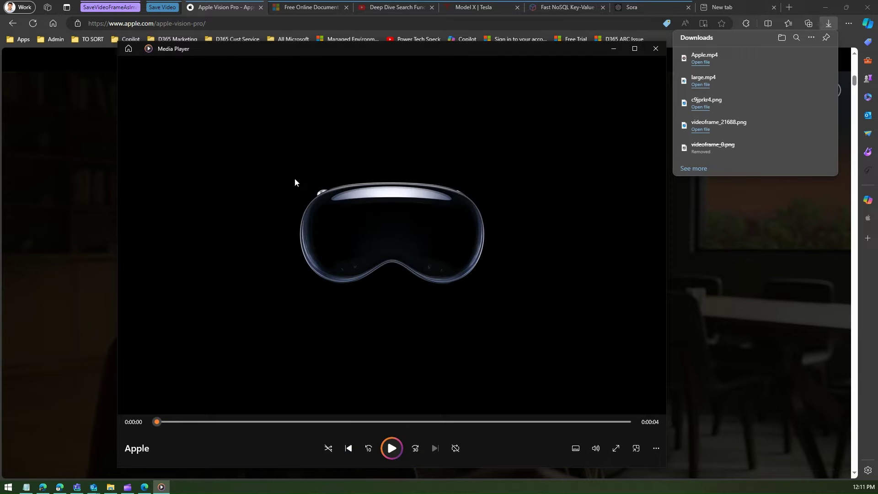
Scrub back and forth through the Apple.mp4 clip on the seek bar, then close Media Player
{"action": "left_click", "coordinate": [192, 422]}
{"action": "left_click", "coordinate": [499, 421]}
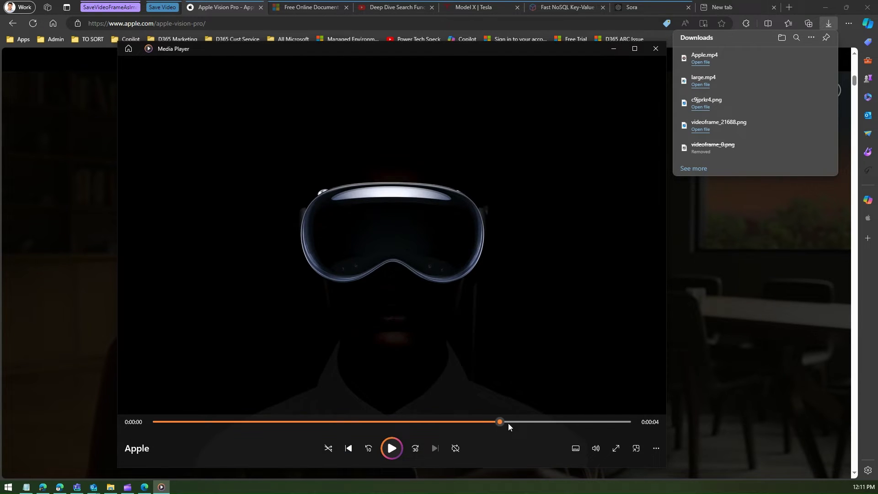
{"action": "left_click", "coordinate": [589, 422]}
{"action": "left_click", "coordinate": [627, 422]}
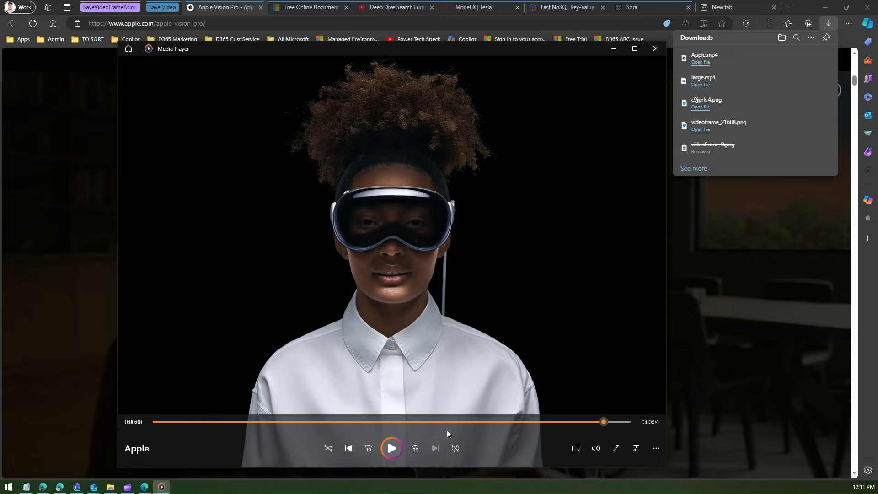
{"action": "left_click", "coordinate": [381, 422]}
{"action": "left_click", "coordinate": [301, 422]}
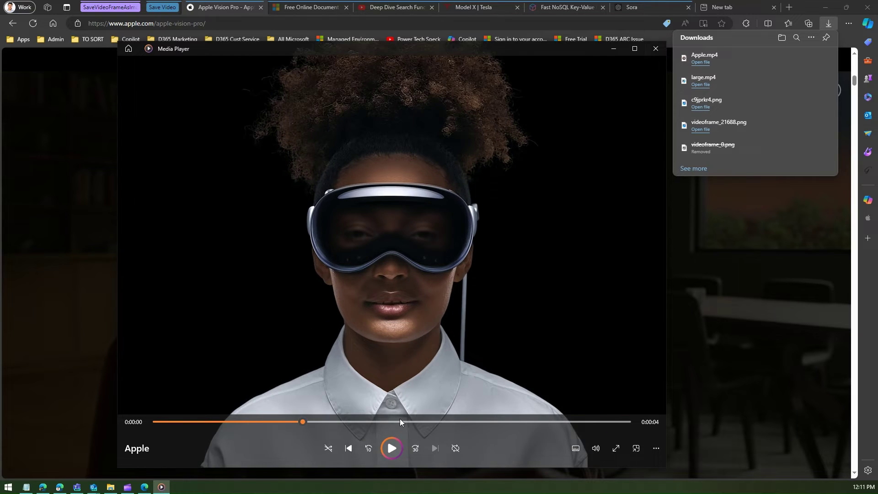
{"action": "left_click", "coordinate": [400, 421]}
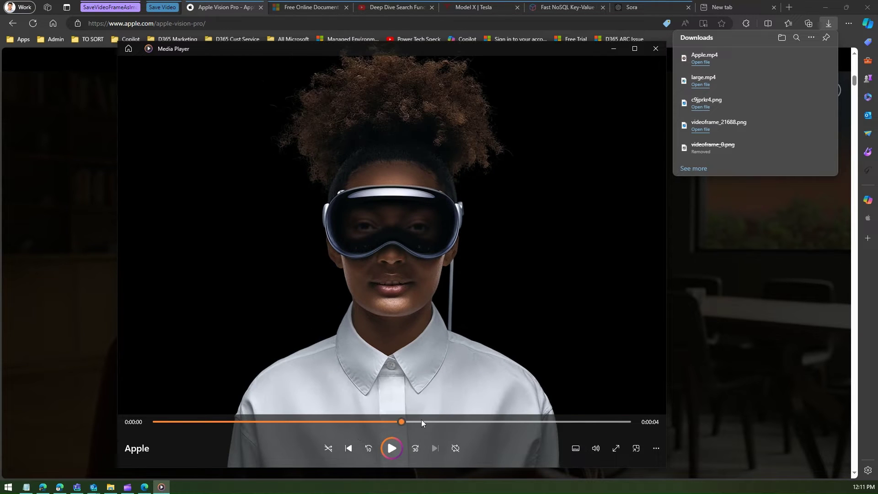
{"action": "left_click", "coordinate": [655, 49]}
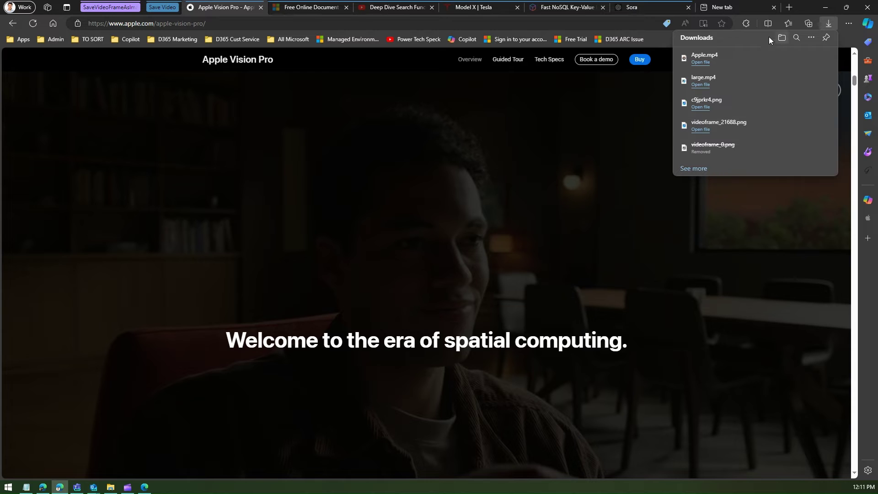
Close Downloads, go to the Microsoft Word tab, and pause the 'Uplevel your writing journey' demo video
{"action": "left_click", "coordinate": [829, 24]}
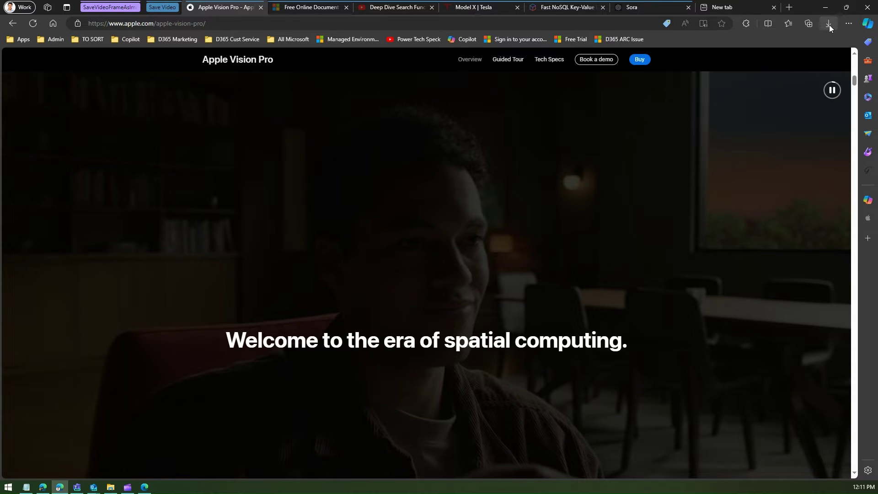
{"action": "left_click", "coordinate": [302, 8]}
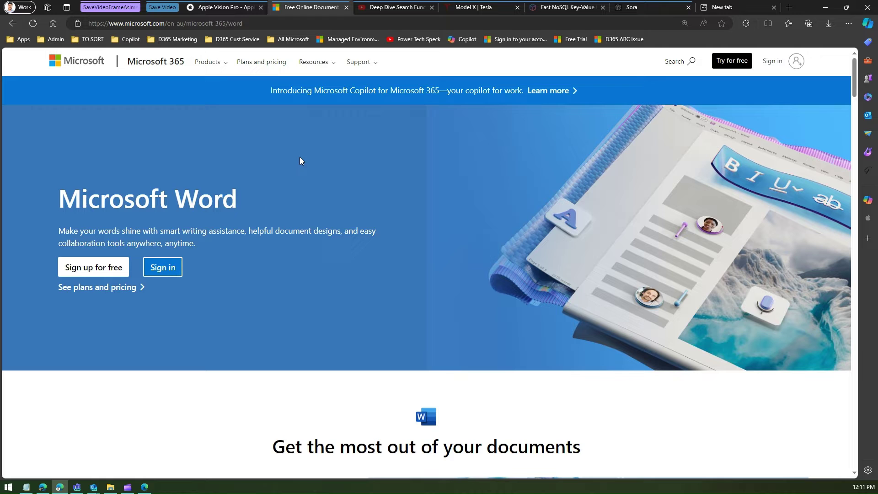
{"action": "scroll", "coordinate": [297, 165], "scroll_direction": "down", "scroll_amount": 8}
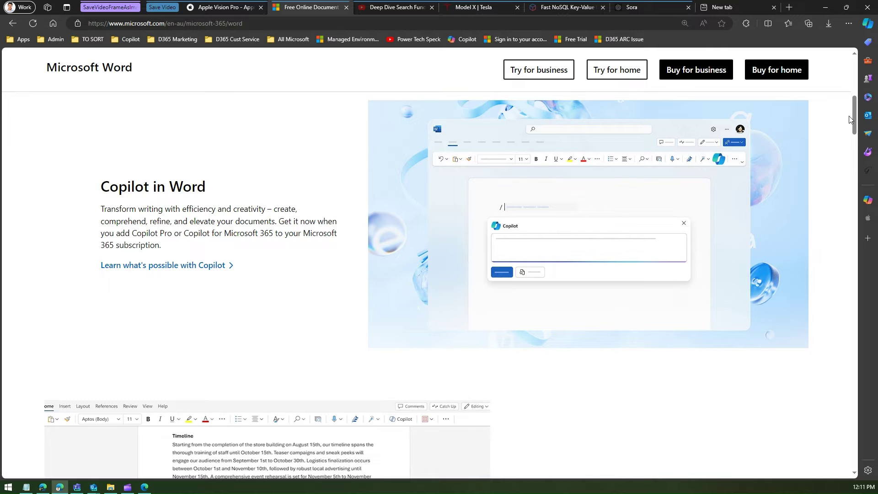
{"action": "scroll", "coordinate": [782, 129], "scroll_direction": "up", "scroll_amount": 3}
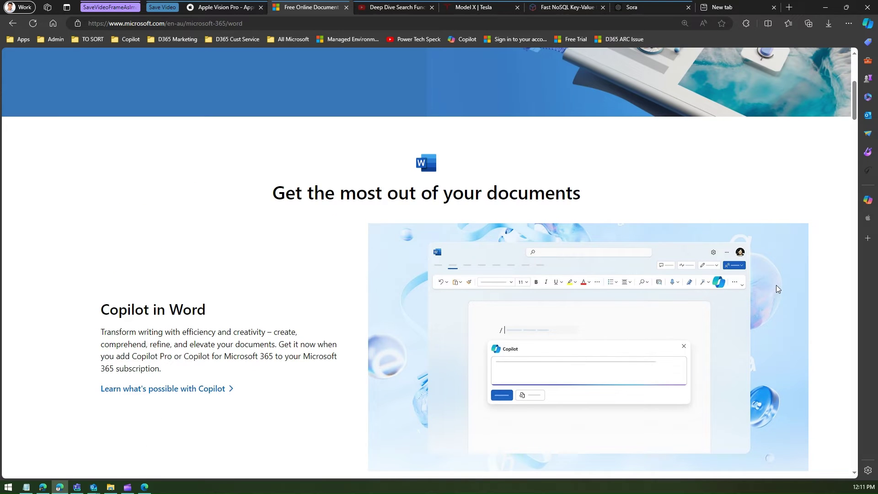
{"action": "mouse_move", "coordinate": [705, 287]}
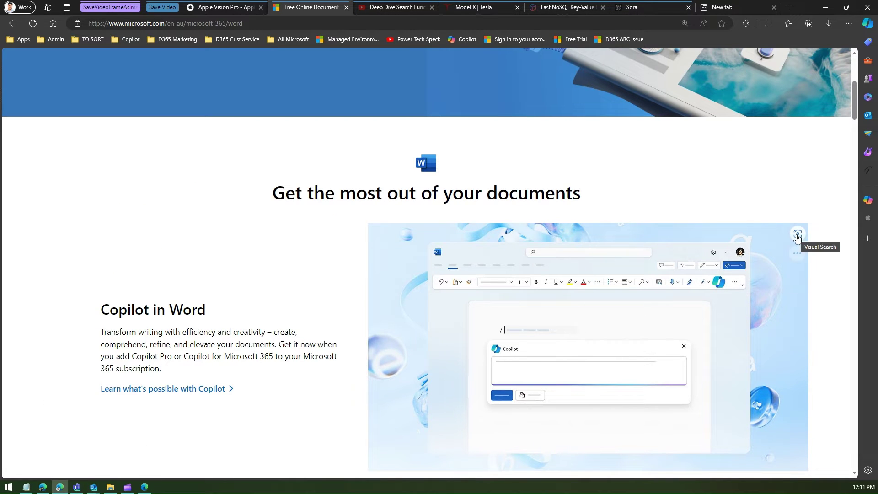
{"action": "scroll", "coordinate": [855, 133], "scroll_direction": "down", "scroll_amount": 4}
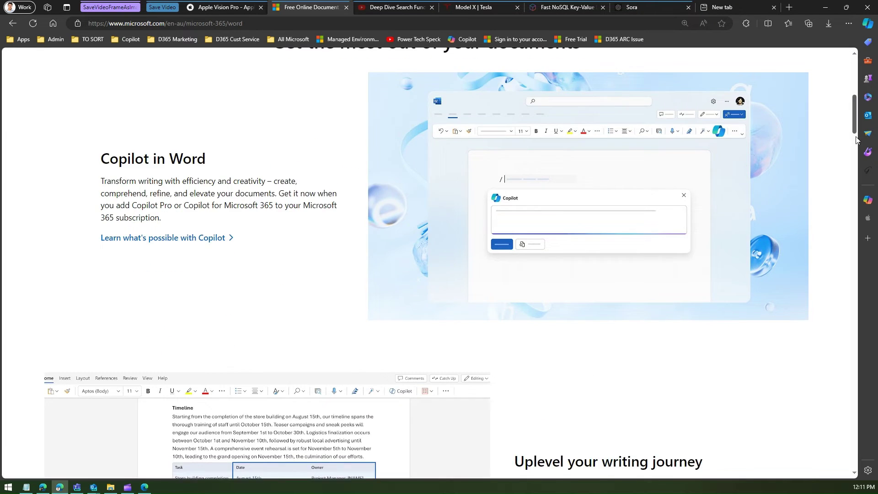
{"action": "scroll", "coordinate": [856, 140], "scroll_direction": "down", "scroll_amount": 6}
{"action": "scroll", "coordinate": [416, 311], "scroll_direction": "up", "scroll_amount": 1}
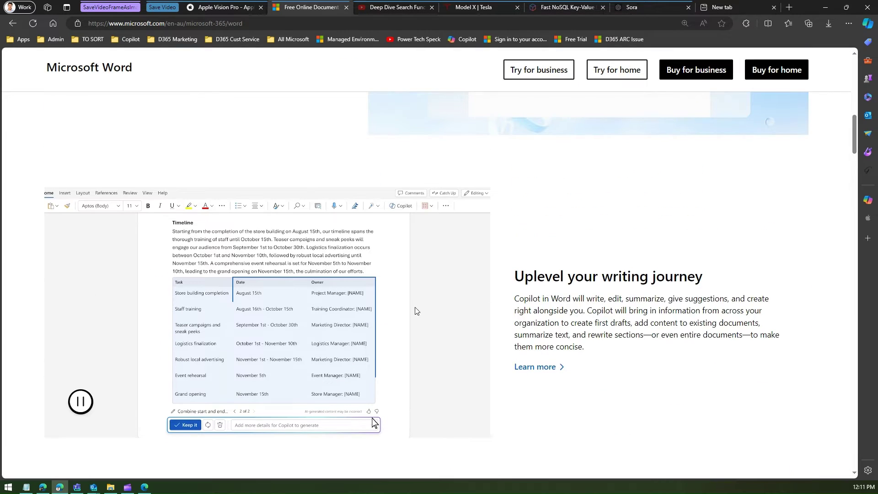
{"action": "left_click", "coordinate": [79, 406]}
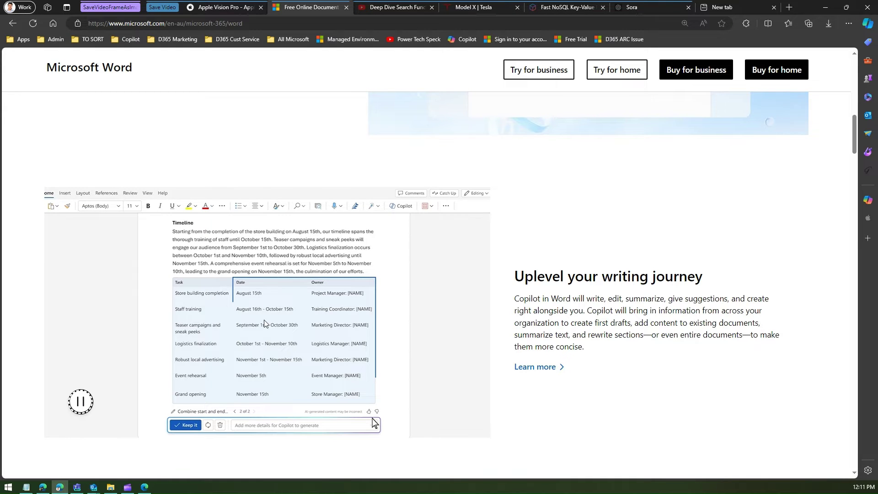
Save the Word demo video to Downloads under its suggested name 'Uplevel your writing journey.mp4'
{"action": "right_click", "coordinate": [318, 274]}
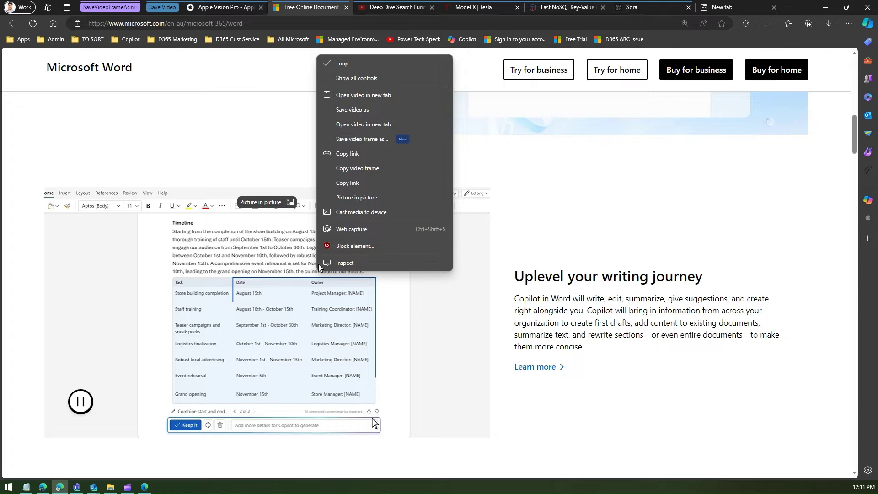
{"action": "left_click", "coordinate": [378, 109]}
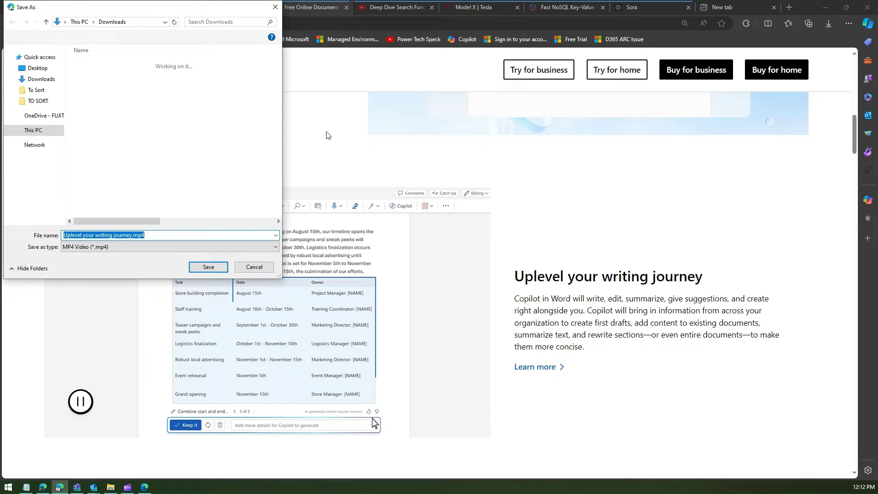
{"action": "left_click", "coordinate": [208, 267]}
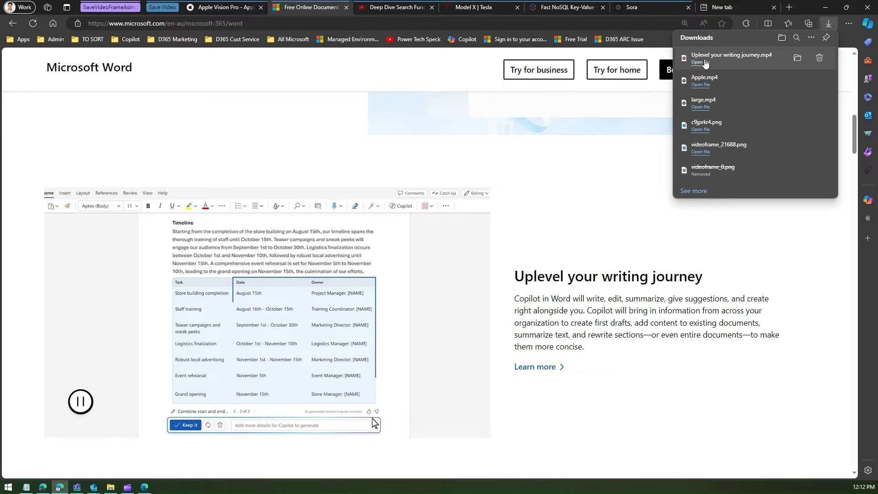
Play the saved 'Uplevel your writing journey.mp4' in Media Player, then close it
{"action": "left_click", "coordinate": [705, 62]}
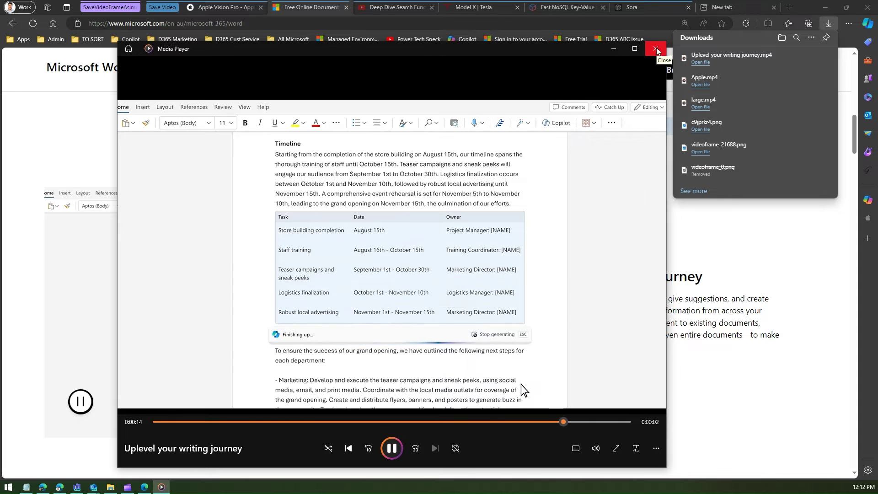
{"action": "left_click", "coordinate": [662, 51]}
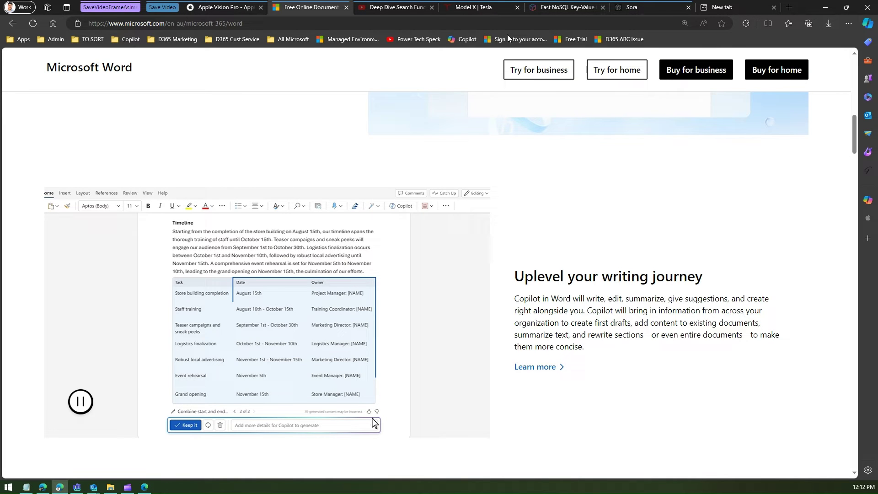
{"action": "mouse_move", "coordinate": [472, 220]}
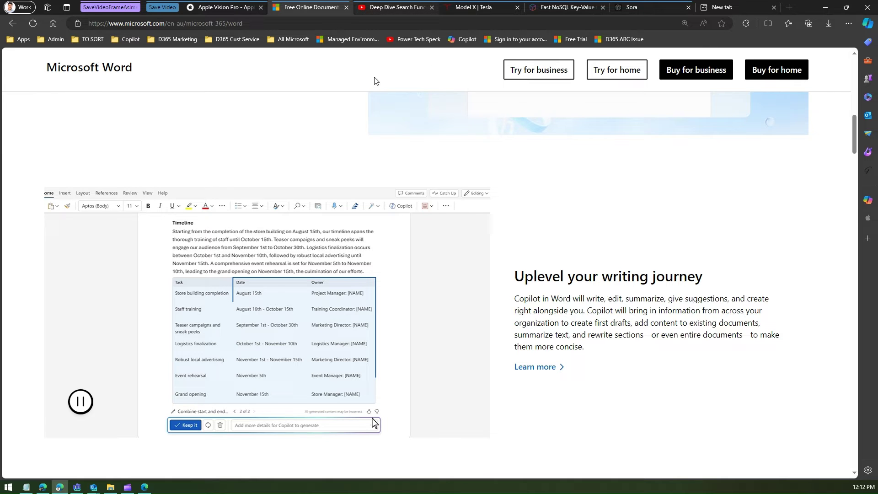
{"action": "left_click", "coordinate": [391, 8]}
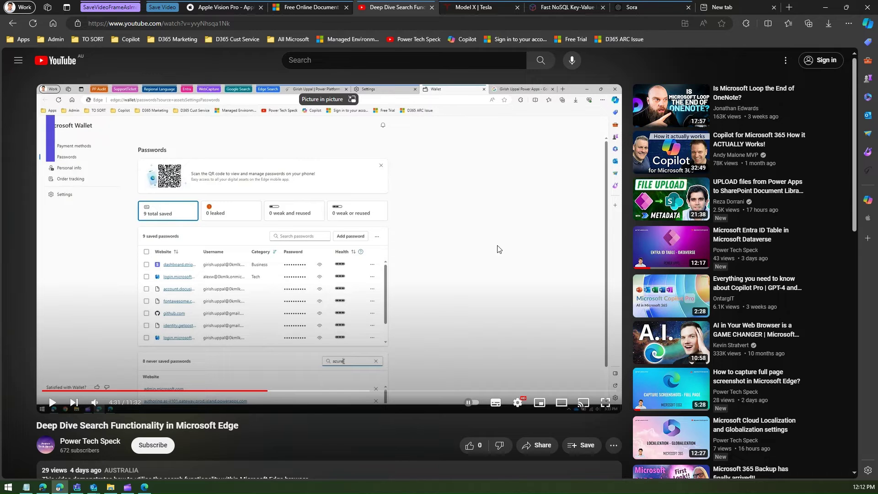
{"action": "scroll", "coordinate": [322, 304], "scroll_direction": "down", "scroll_amount": 8}
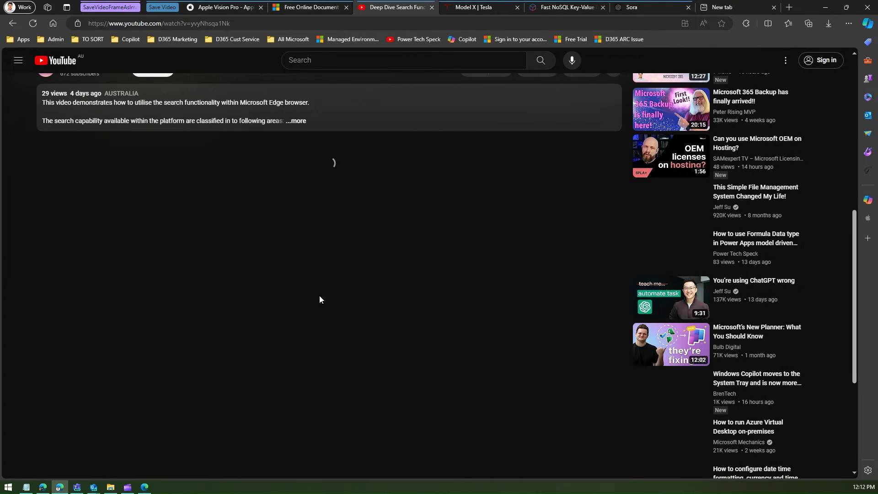
{"action": "scroll", "coordinate": [319, 296], "scroll_direction": "up", "scroll_amount": 8}
{"action": "left_click", "coordinate": [334, 391]}
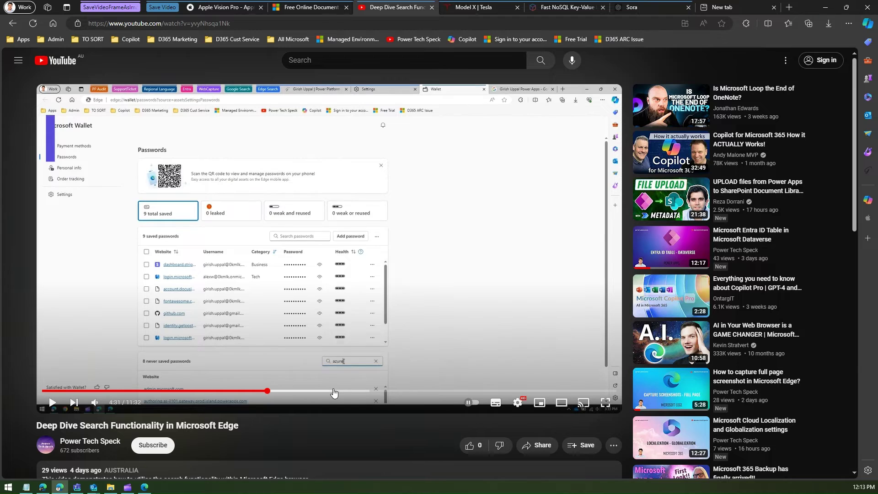
{"action": "left_click", "coordinate": [52, 404]}
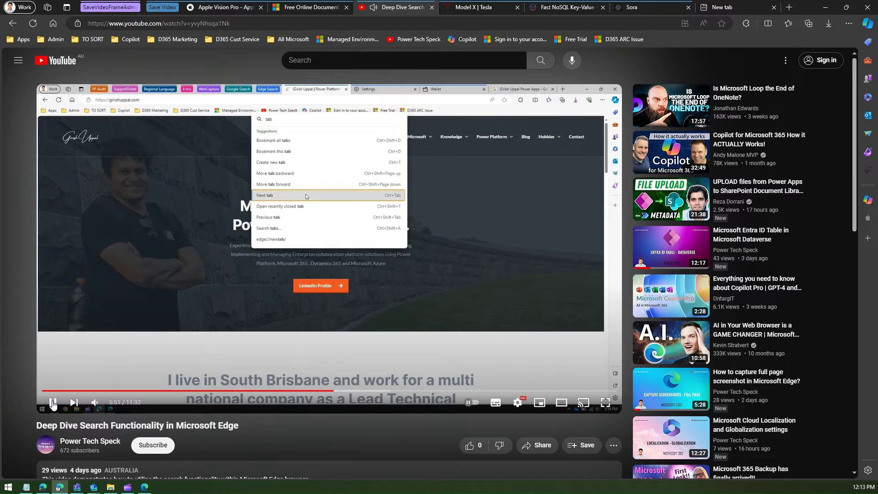
{"action": "left_click", "coordinate": [53, 403]}
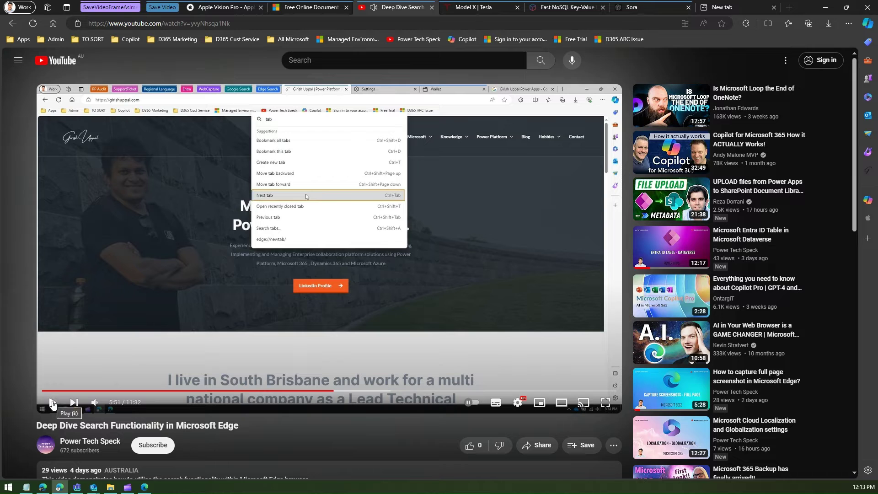
{"action": "right_click", "coordinate": [498, 222]}
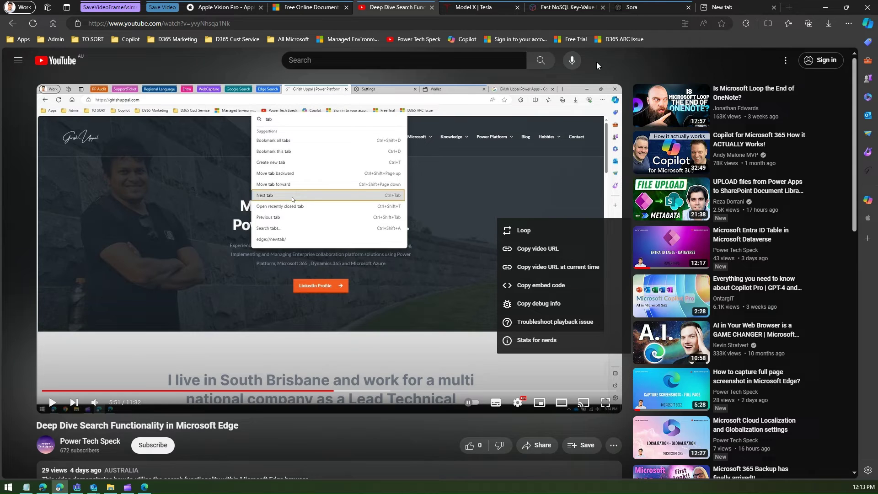
{"action": "left_click", "coordinate": [154, 61]}
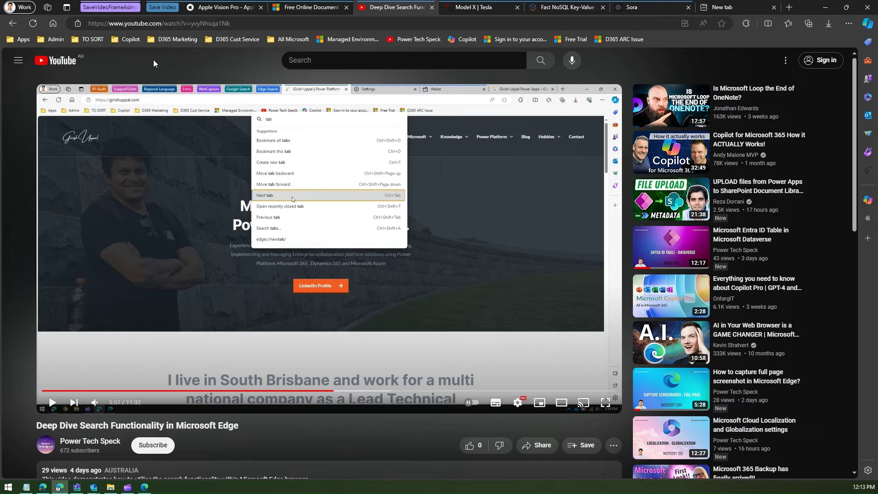
{"action": "right_click", "coordinate": [153, 60]}
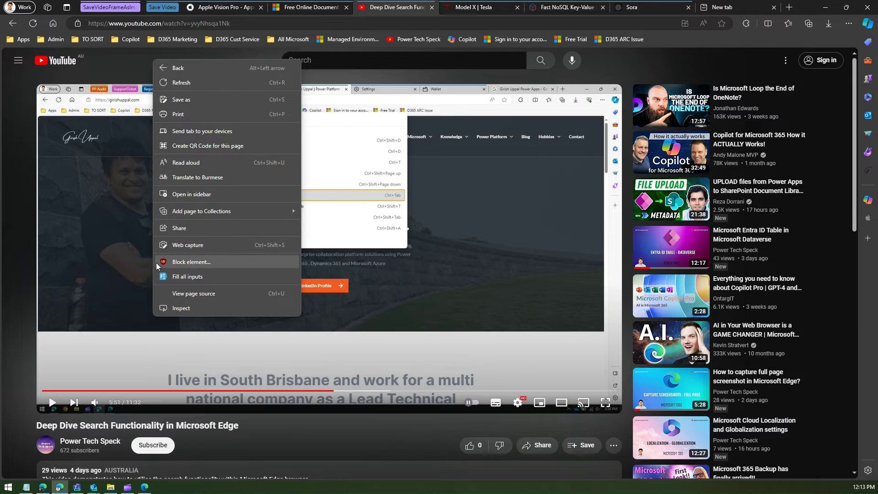
{"action": "left_click", "coordinate": [102, 64]}
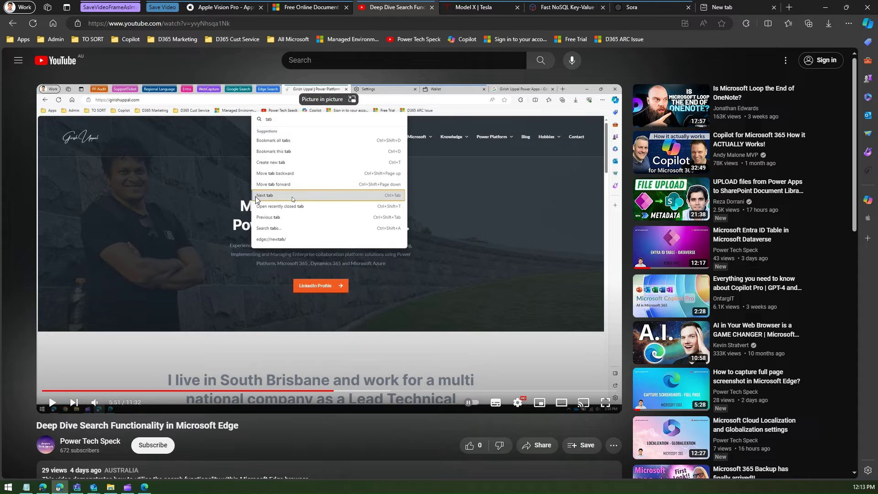
Reload the Model X | Tesla page, return to the top, and right-click its hero video
{"action": "left_click", "coordinate": [459, 7]}
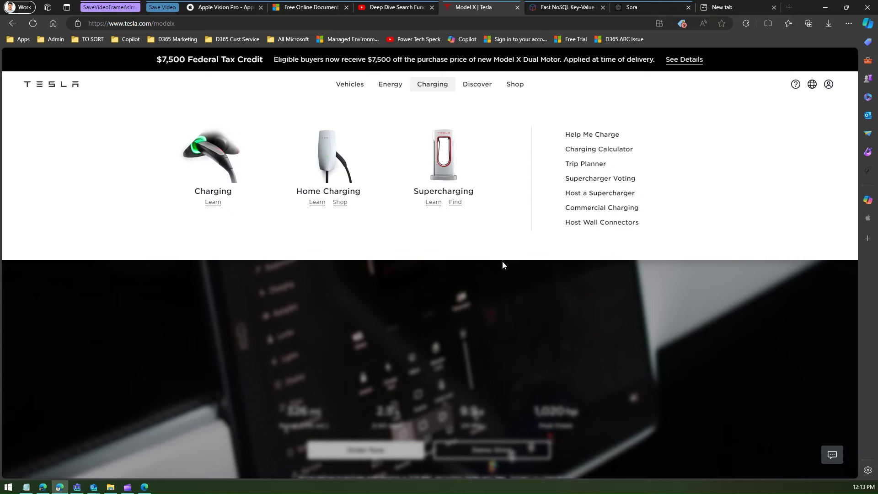
{"action": "scroll", "coordinate": [325, 61], "scroll_direction": "down", "scroll_amount": 10}
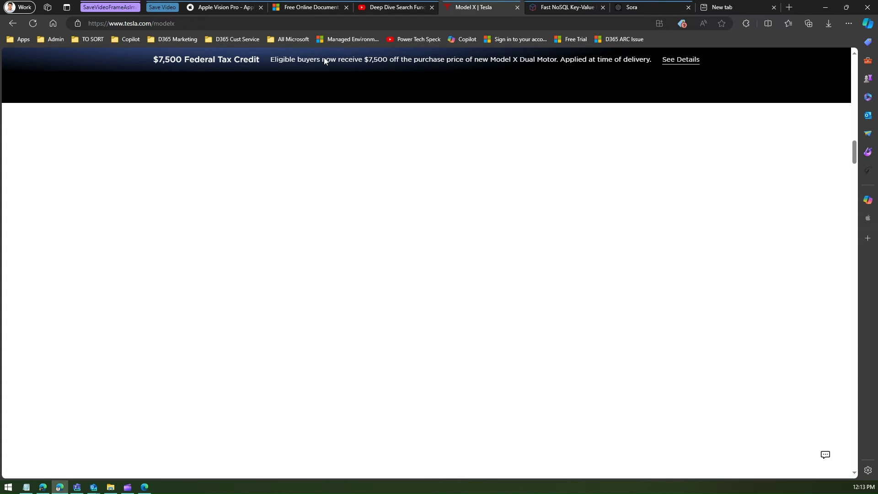
{"action": "left_click", "coordinate": [288, 23]}
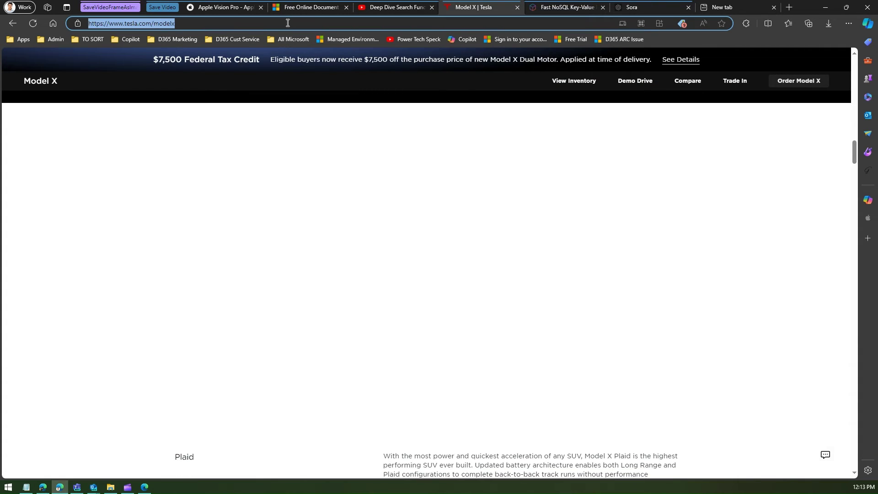
{"action": "key", "text": "Return"}
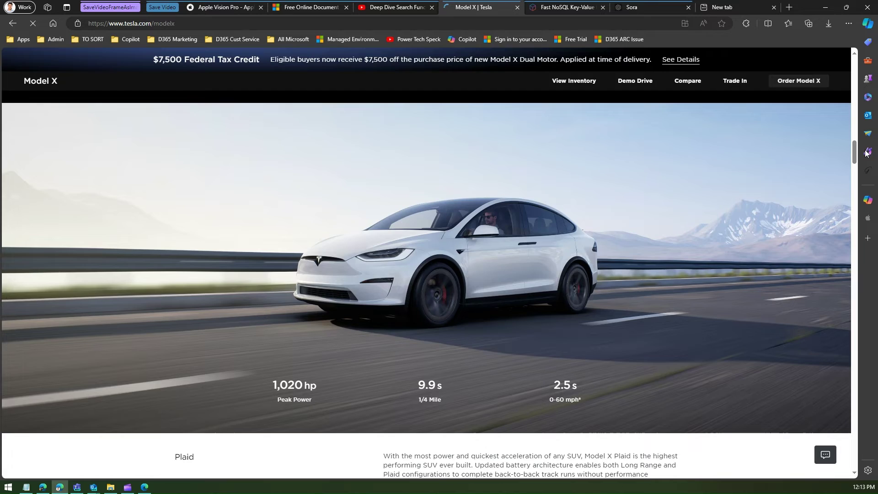
{"action": "scroll", "coordinate": [857, 156], "scroll_direction": "up", "scroll_amount": 5}
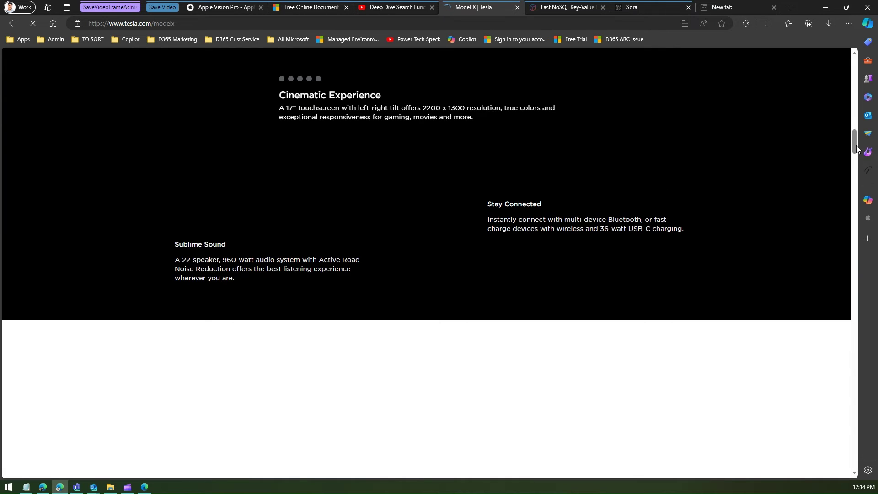
{"action": "left_click_drag", "start_coordinate": [856, 148], "coordinate": [852, 69]}
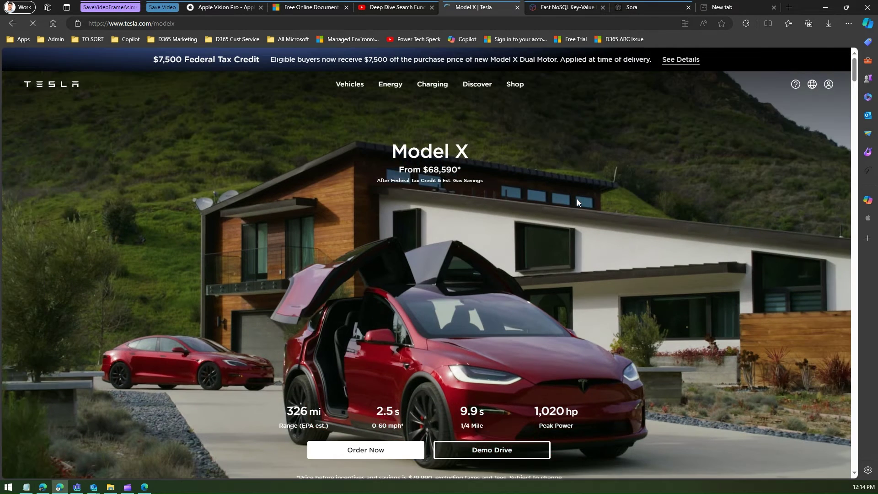
{"action": "right_click", "coordinate": [577, 198]}
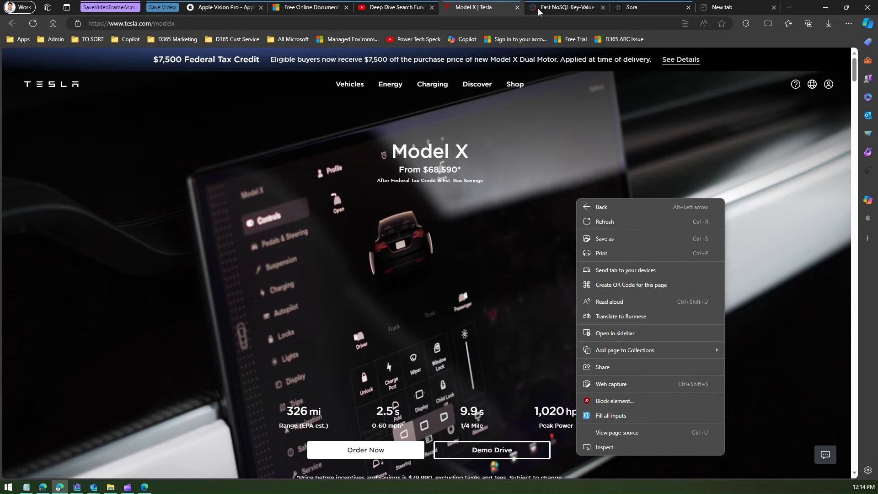
Switch to the AWS DynamoDB page and check the video card's right-click menu for a save option
{"action": "left_click", "coordinate": [558, 9]}
{"action": "left_click", "coordinate": [558, 8]}
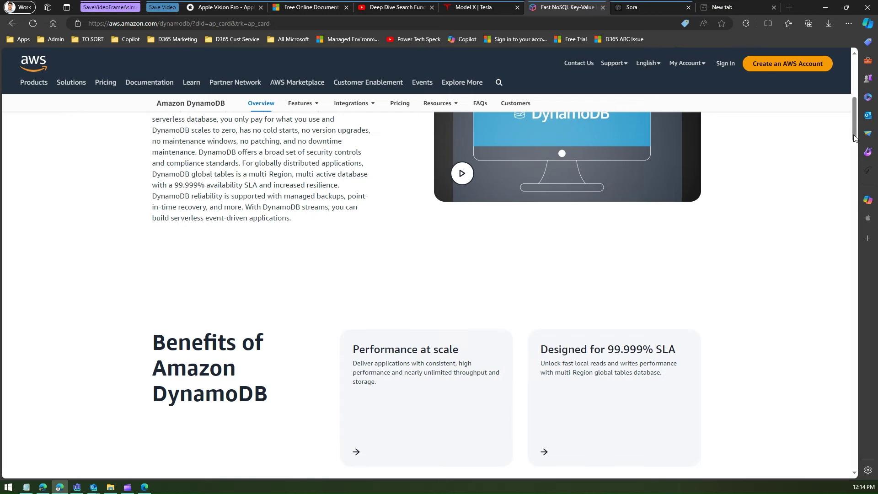
{"action": "mouse_move", "coordinate": [855, 121]}
{"action": "left_mouse_down"}
{"action": "mouse_move", "coordinate": [856, 86]}
{"action": "mouse_move", "coordinate": [868, 116]}
{"action": "left_mouse_up"}
{"action": "scroll", "coordinate": [589, 247], "scroll_direction": "down", "scroll_amount": 1}
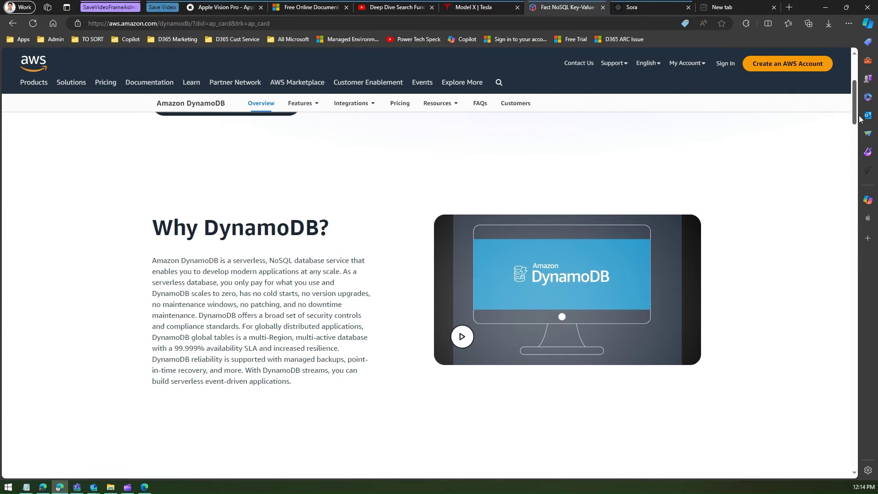
{"action": "right_click", "coordinate": [609, 249]}
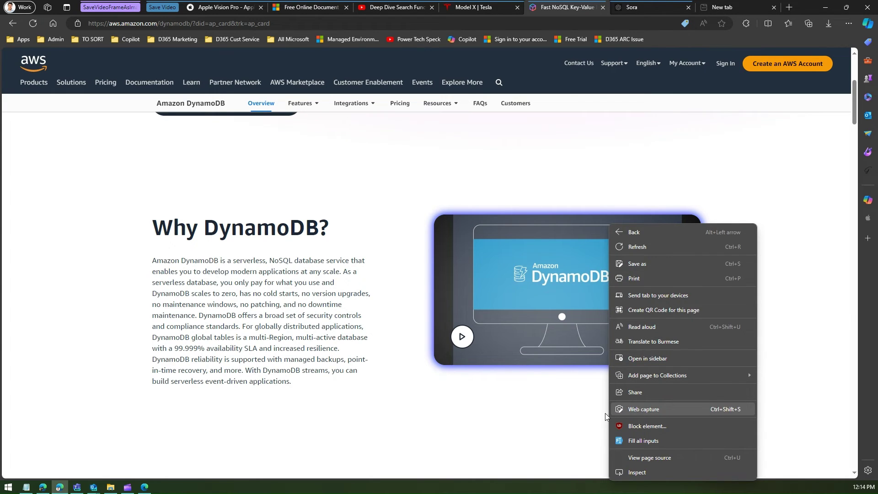
{"action": "left_click", "coordinate": [515, 418]}
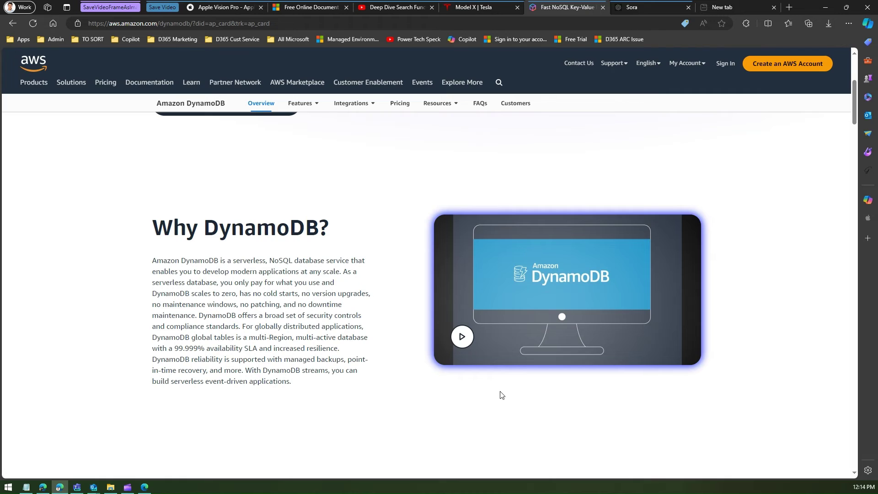
Load and play the 'What is Amazon DynamoDB?' video, pause it, and check the player's right-click menu
{"action": "left_click", "coordinate": [471, 337]}
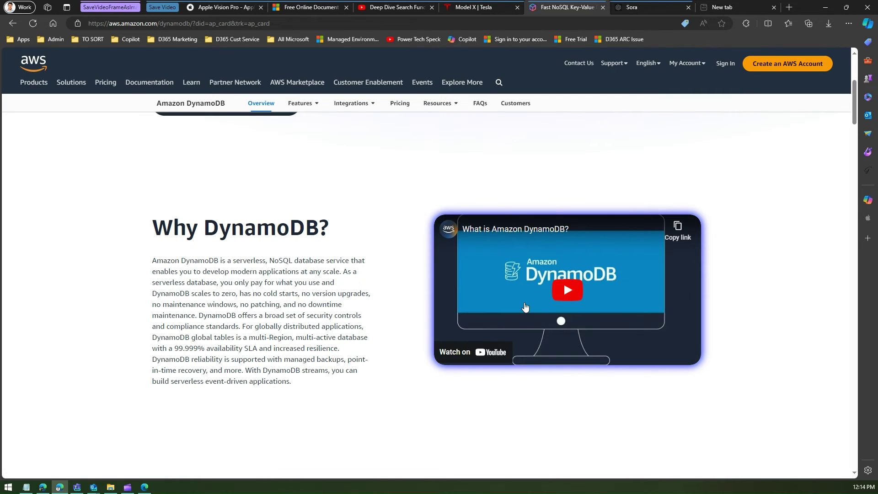
{"action": "left_click", "coordinate": [578, 296]}
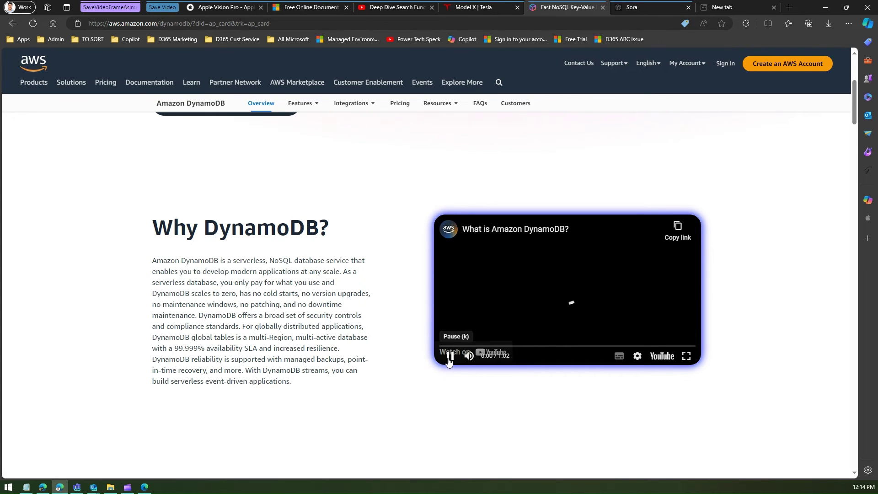
{"action": "left_click", "coordinate": [449, 356]}
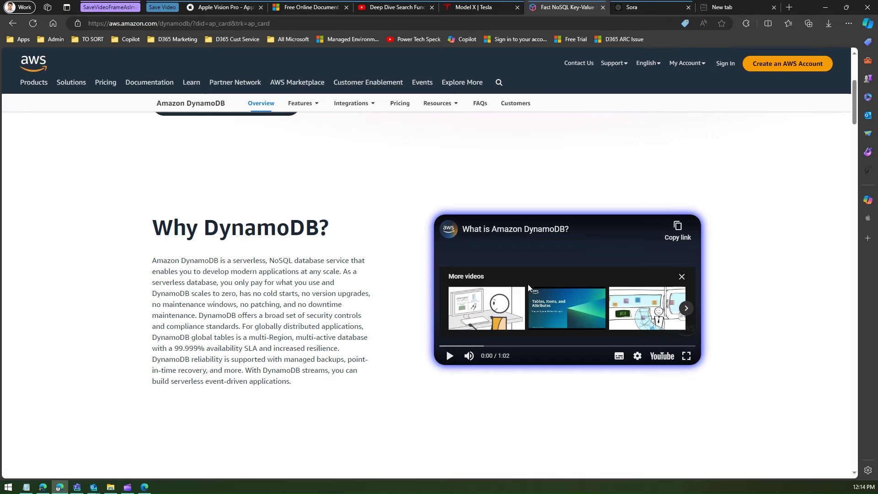
{"action": "right_click", "coordinate": [544, 258]}
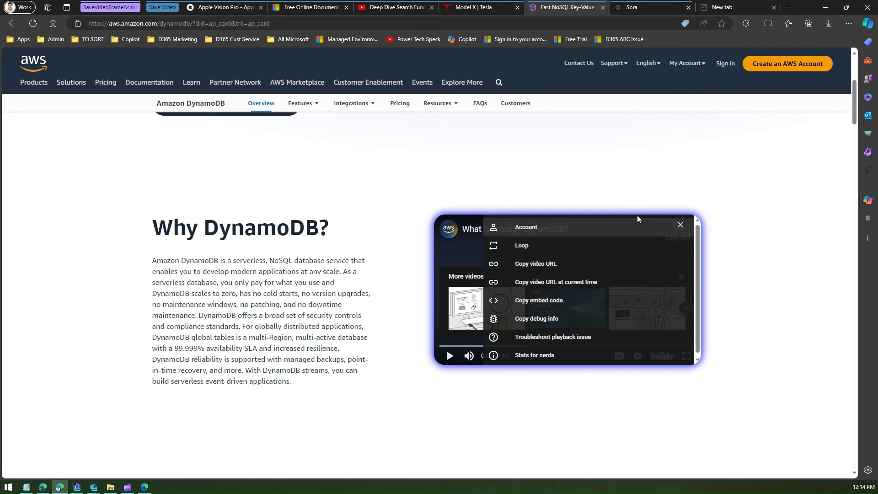
{"action": "left_click", "coordinate": [633, 170]}
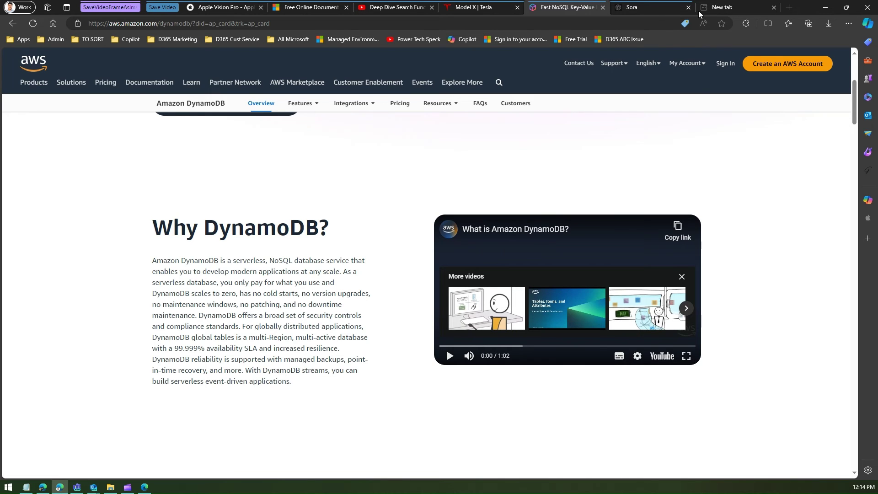
Play the Sora page's hero video from the top and check its right-click menu for a save option
{"action": "left_click", "coordinate": [641, 7]}
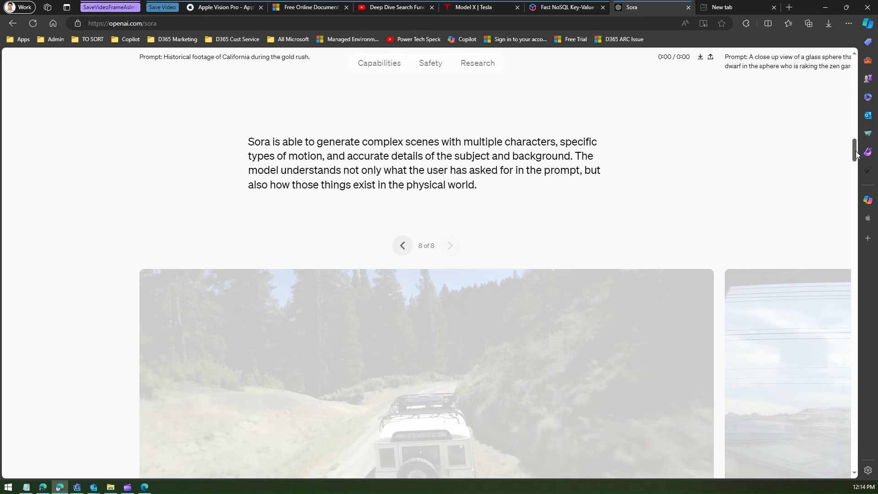
{"action": "left_click_drag", "start_coordinate": [863, 136], "coordinate": [855, 54]}
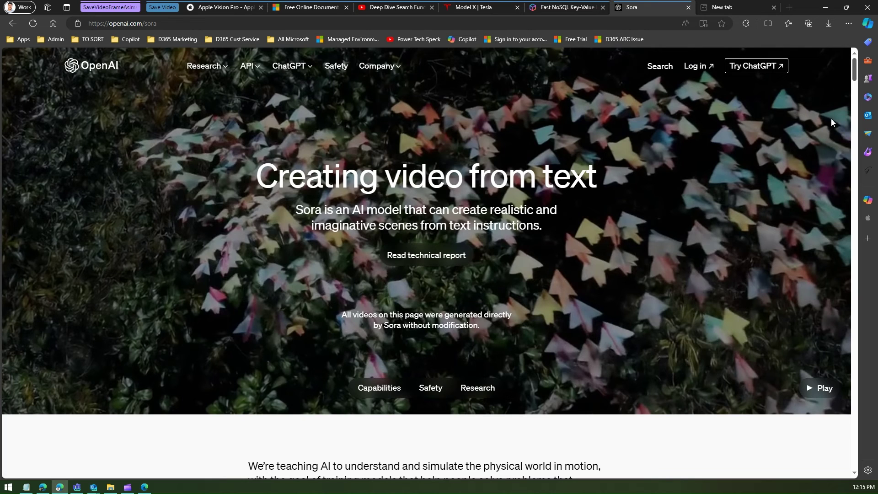
{"action": "left_click", "coordinate": [819, 390]}
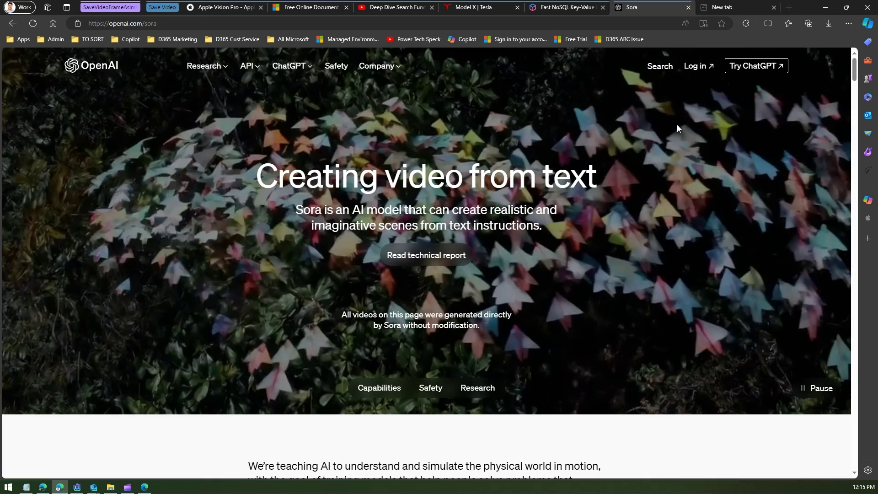
{"action": "right_click", "coordinate": [677, 127]}
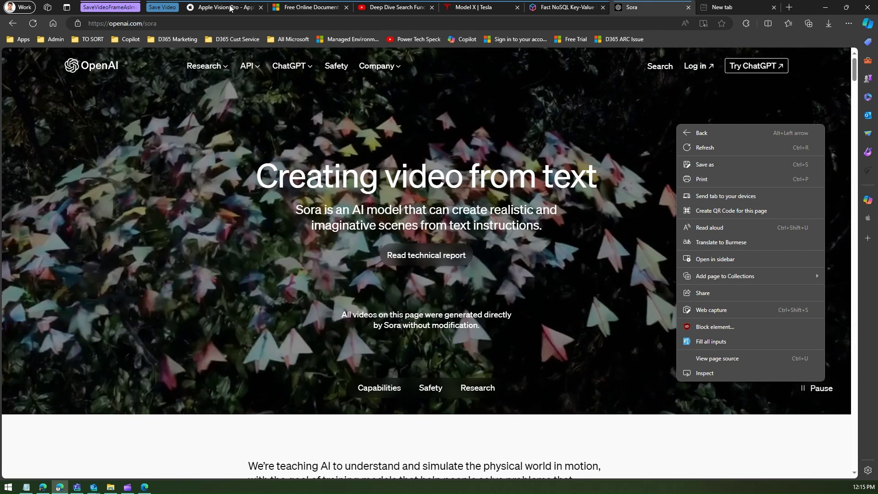
{"action": "left_click", "coordinate": [228, 7]}
Return to the Apple Vision Pro tab and right-click the hero video to reveal 'Save video as'
{"action": "left_click", "coordinate": [232, 8]}
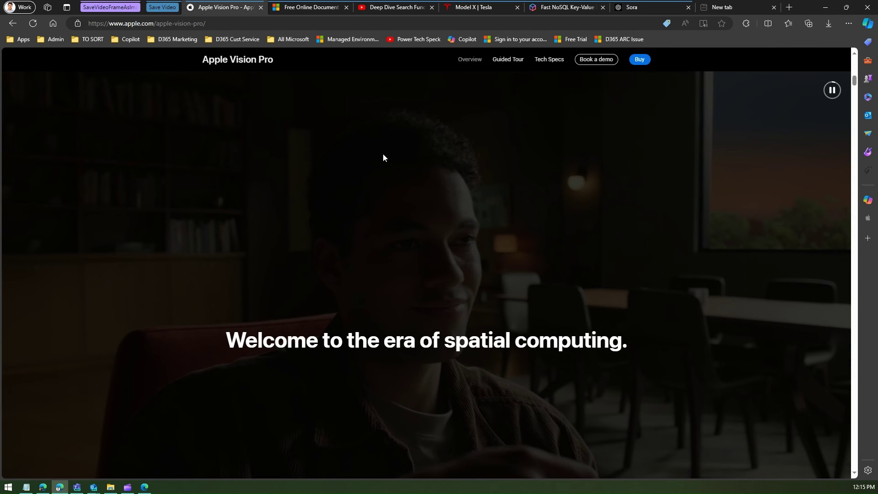
{"action": "right_click", "coordinate": [415, 169]}
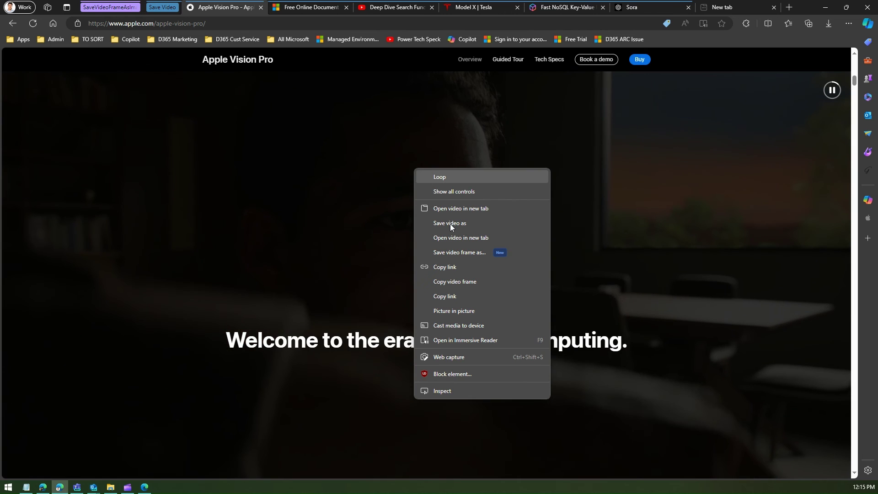